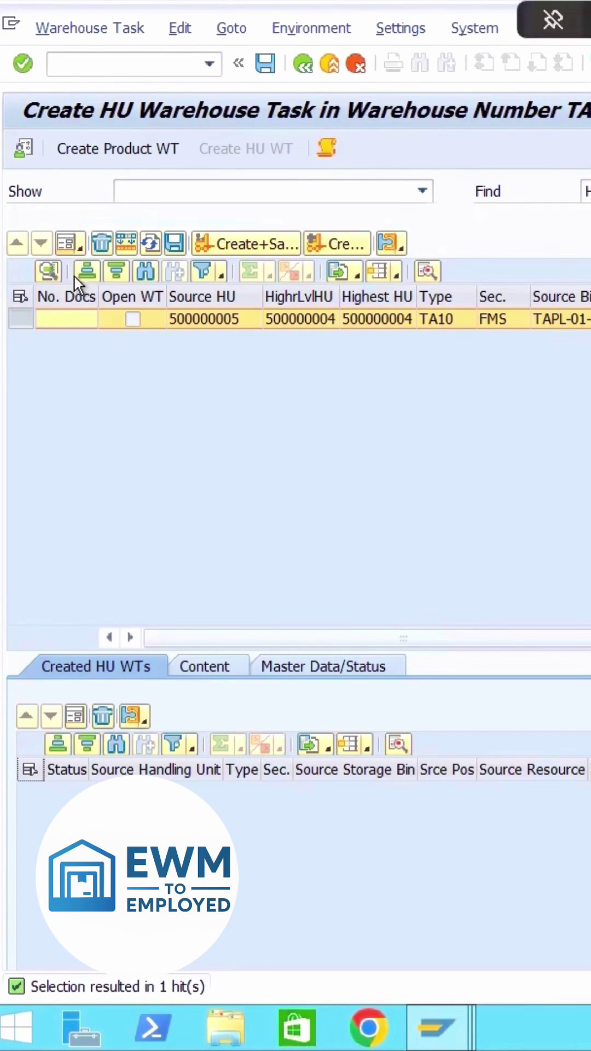
# Show the HU warehouse task for 500000005 in form view, with source bin TAPL-01-07-08.
pyautogui.click(64, 243)
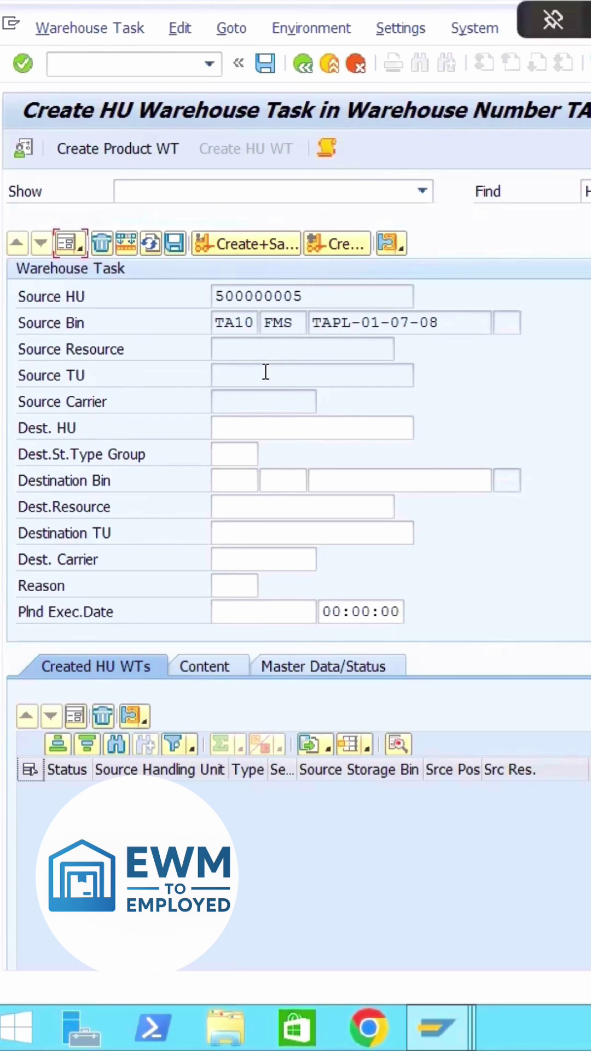
# Enter destination storage type TA10 and choose empty bin TAPL-02-05-04 from the F4 list.
pyautogui.click(253, 323)
pyautogui.press('Home')
pyautogui.click(240, 488)
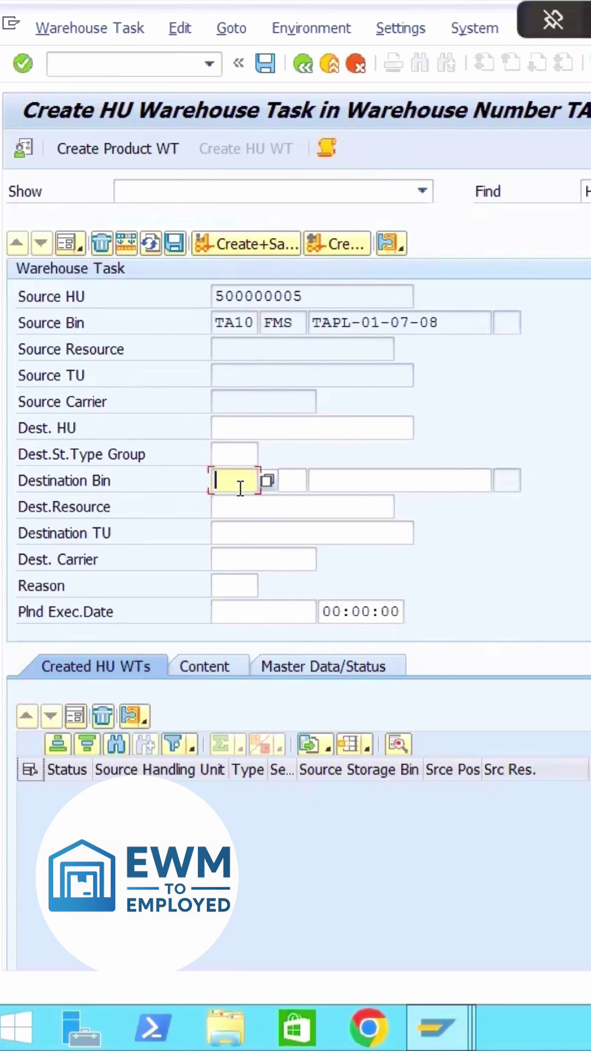
pyautogui.write('TA10')
pyautogui.click(350, 483)
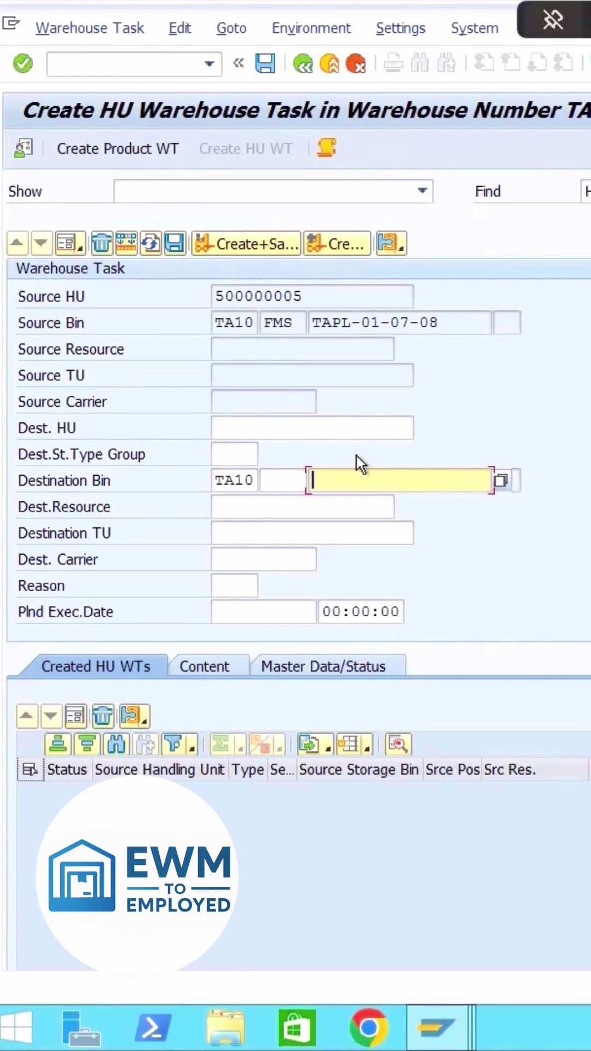
pyautogui.click(501, 481)
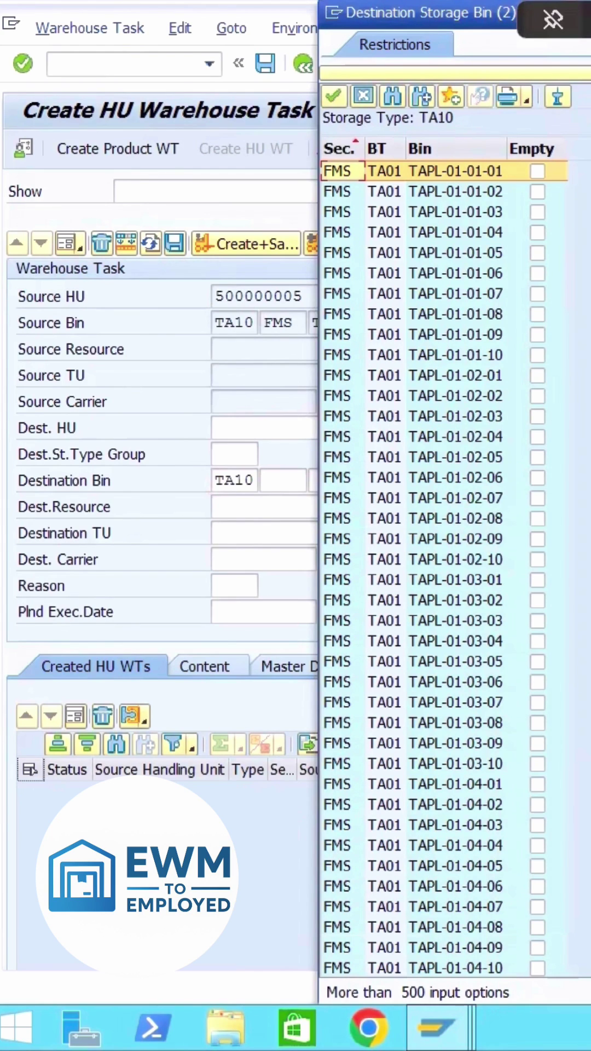
pyautogui.scroll(-20, 444, 569)
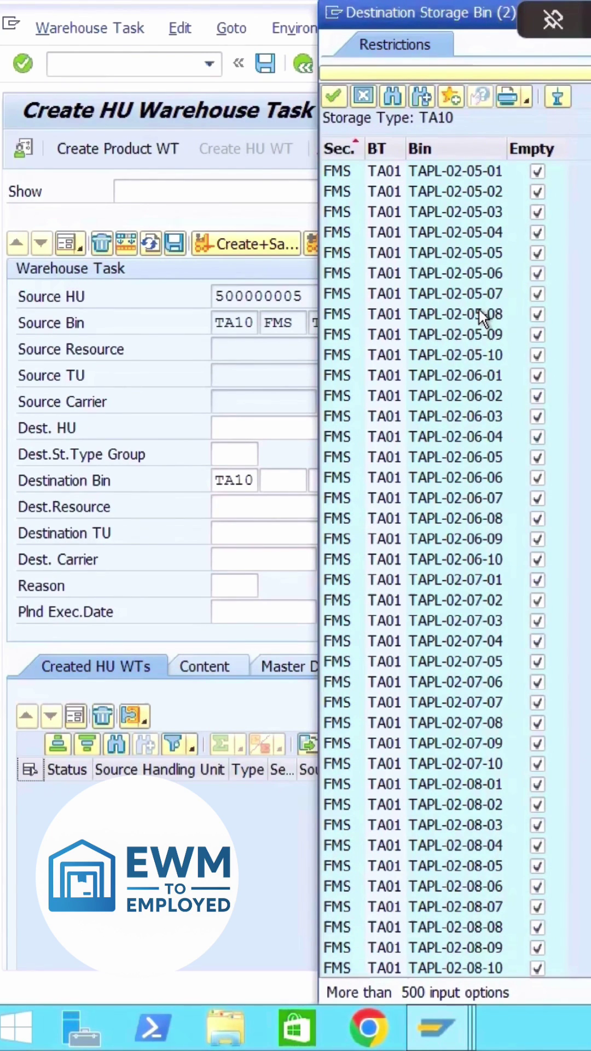
pyautogui.click(485, 232)
pyautogui.doubleClick(484, 232)
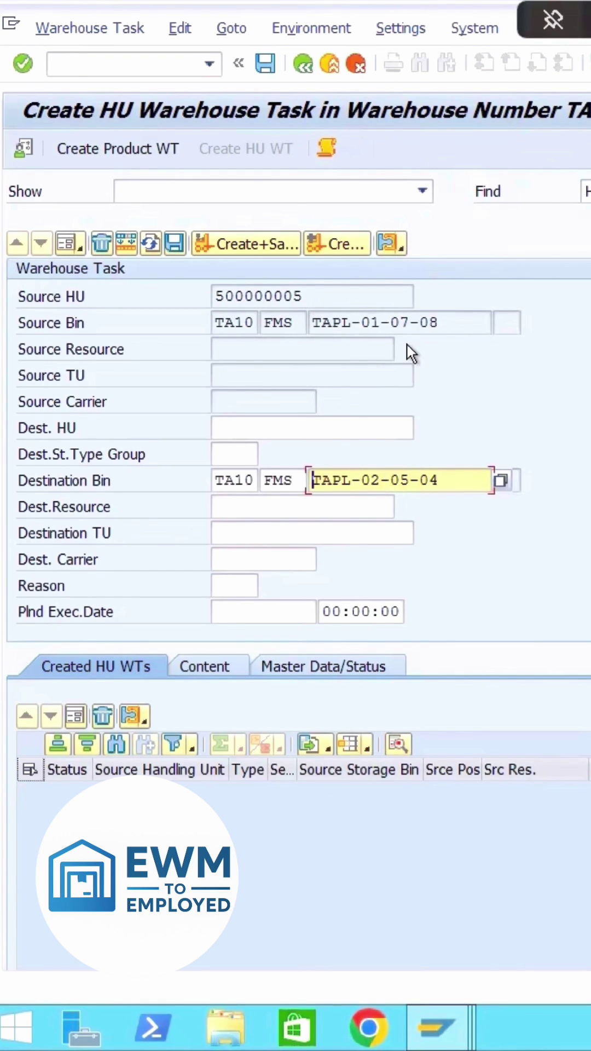
pyautogui.click(441, 326)
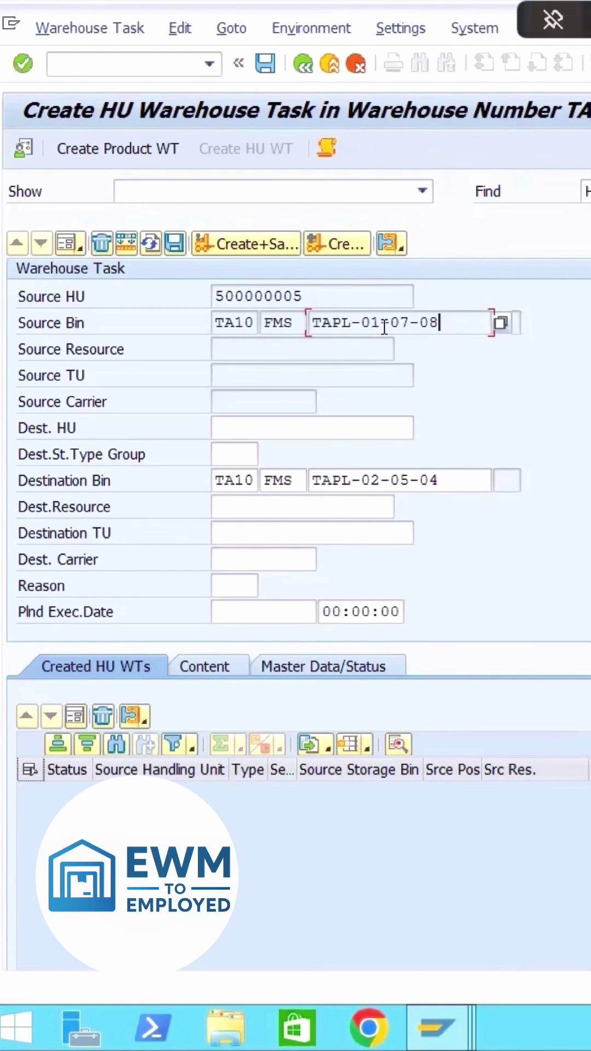
pyautogui.moveTo(366, 327); pyautogui.dragTo(298, 323)
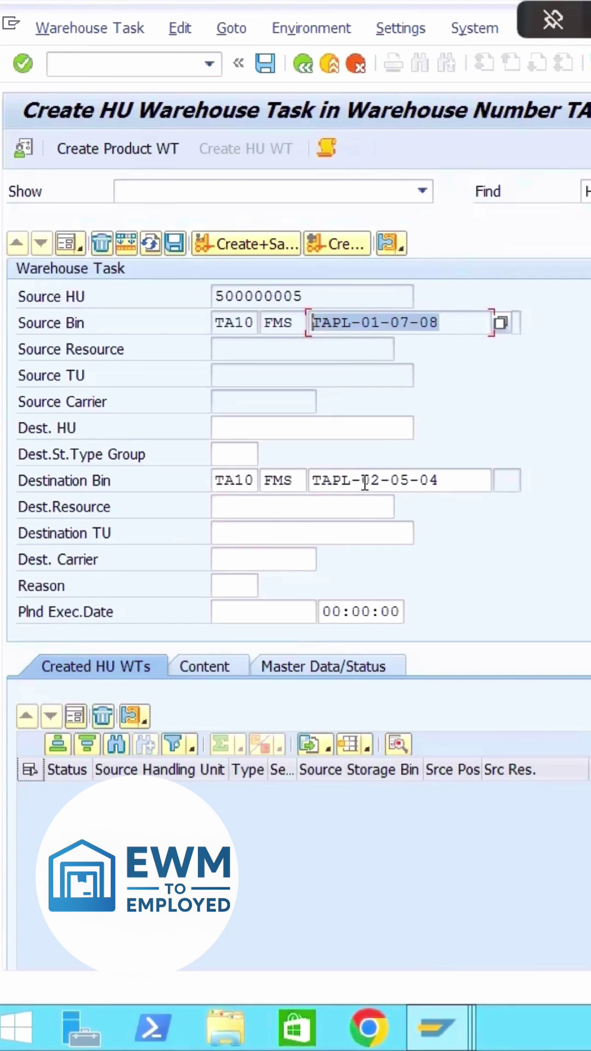
pyautogui.moveTo(365, 485); pyautogui.dragTo(446, 482)
pyautogui.click(444, 482)
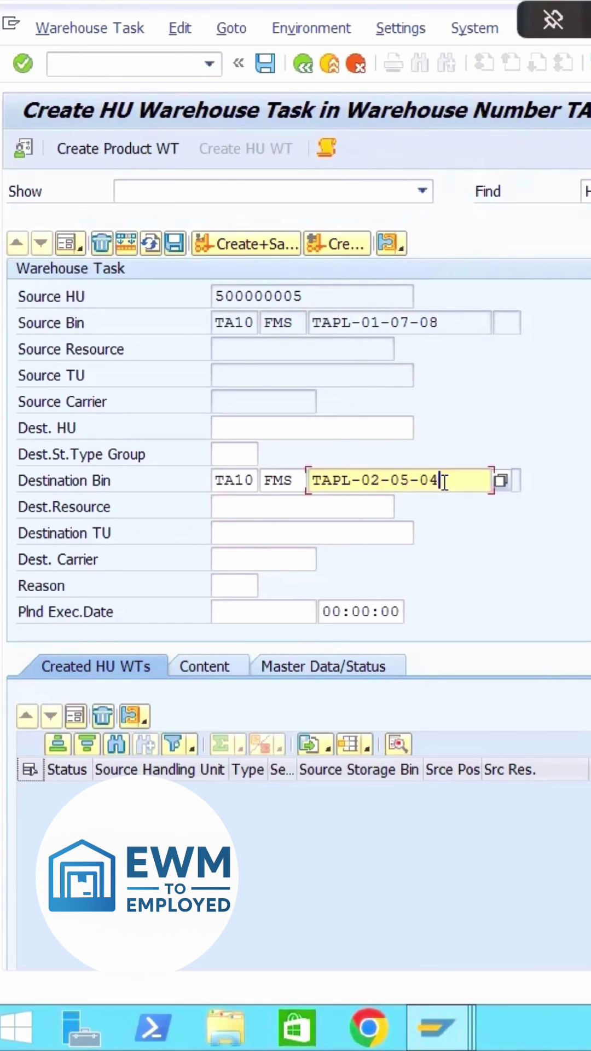
pyautogui.press('Return')
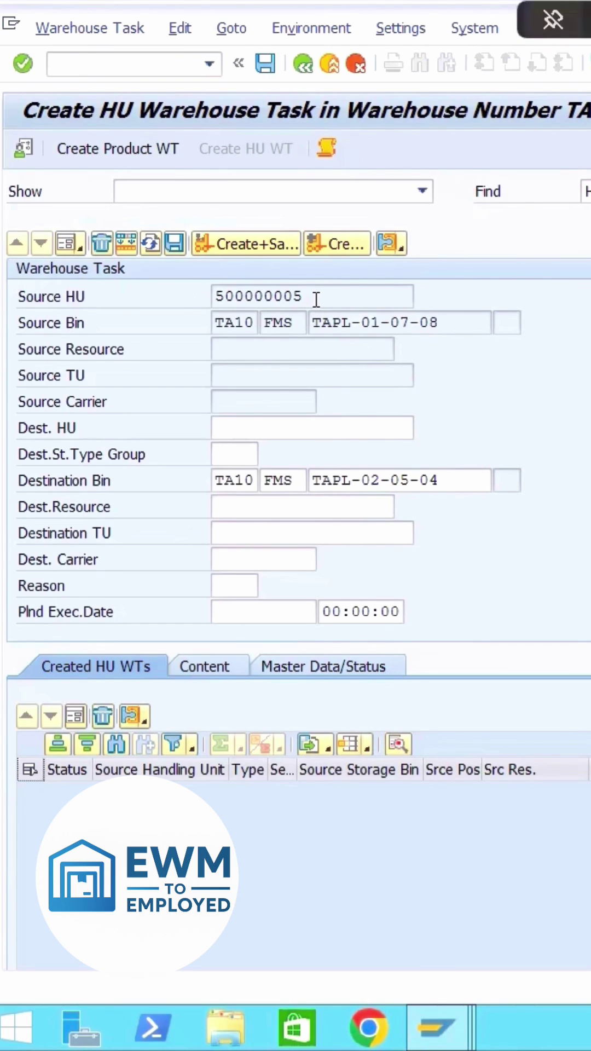
pyautogui.moveTo(413, 297); pyautogui.dragTo(206, 297)
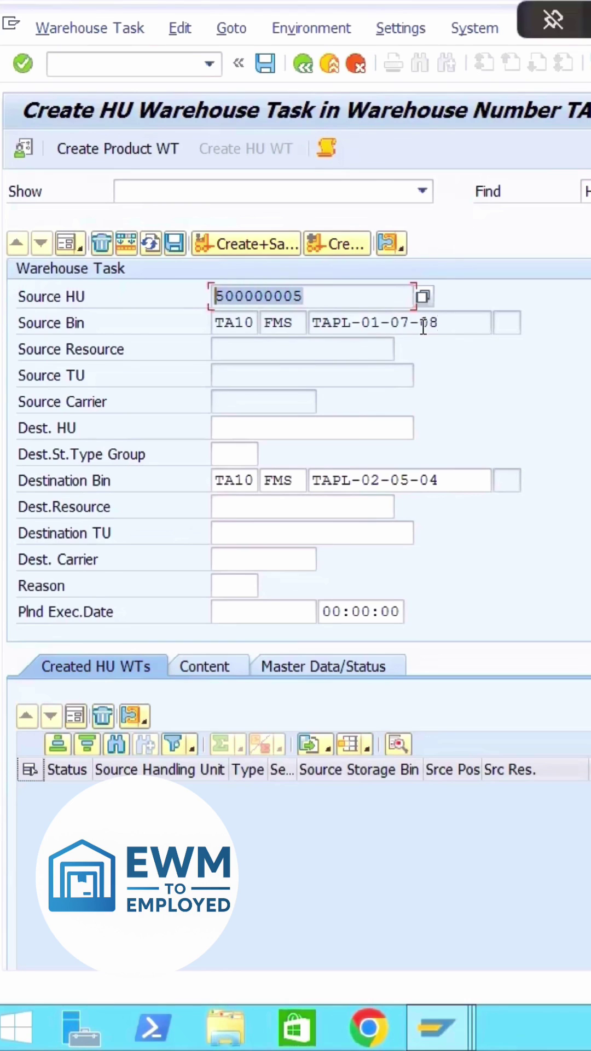
pyautogui.moveTo(443, 323); pyautogui.dragTo(303, 329)
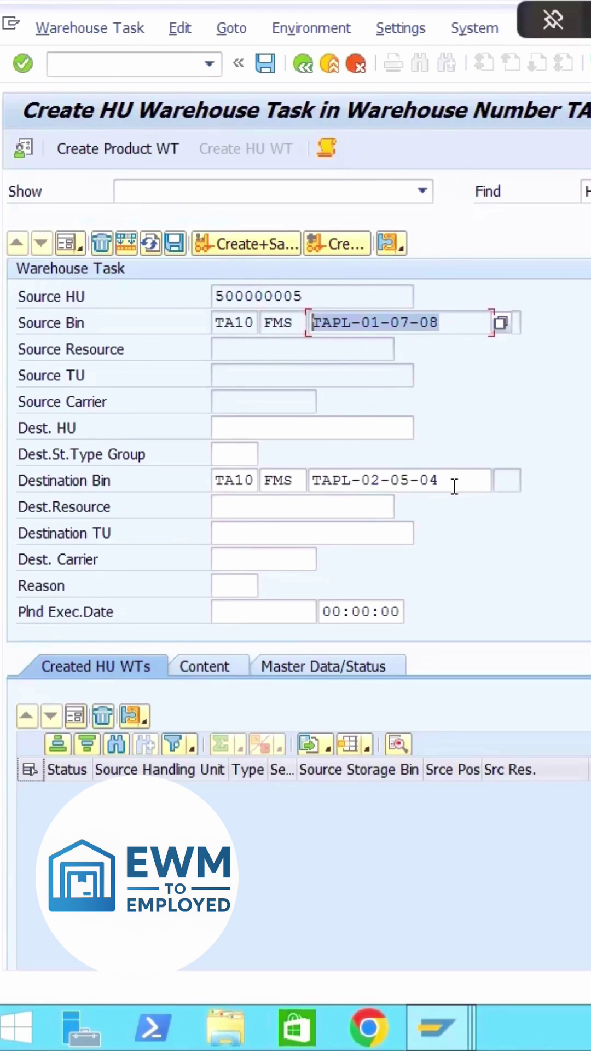
pyautogui.moveTo(452, 482); pyautogui.dragTo(270, 481)
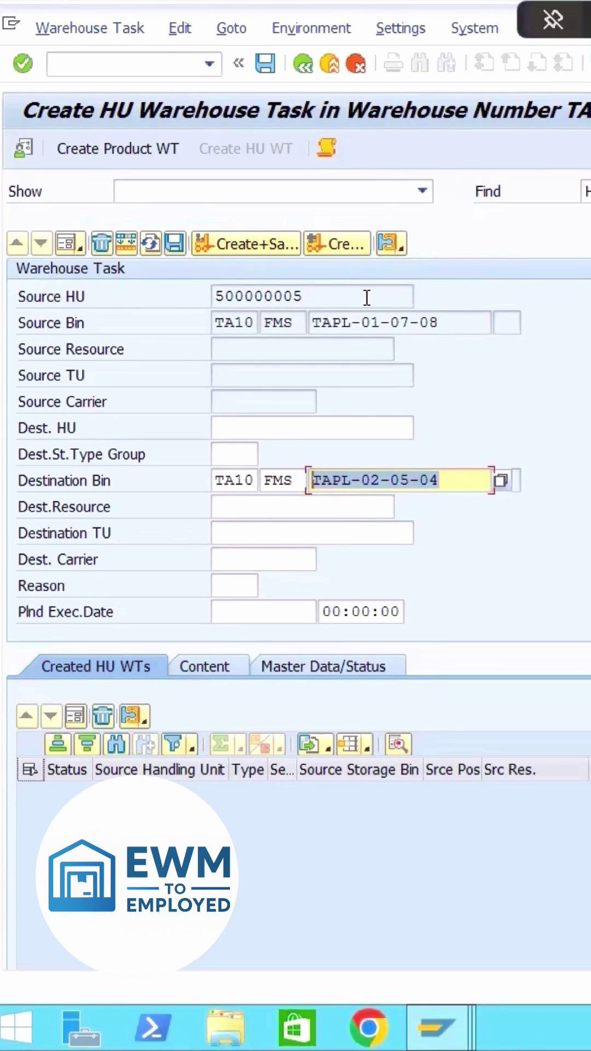
pyautogui.moveTo(367, 298); pyautogui.dragTo(188, 286)
pyautogui.hotkey('ctrl', 'c')
# In the Warehouse Management Monitor, list handling unit 500000005 under Stock and Bin.
pyautogui.click(187, 285)
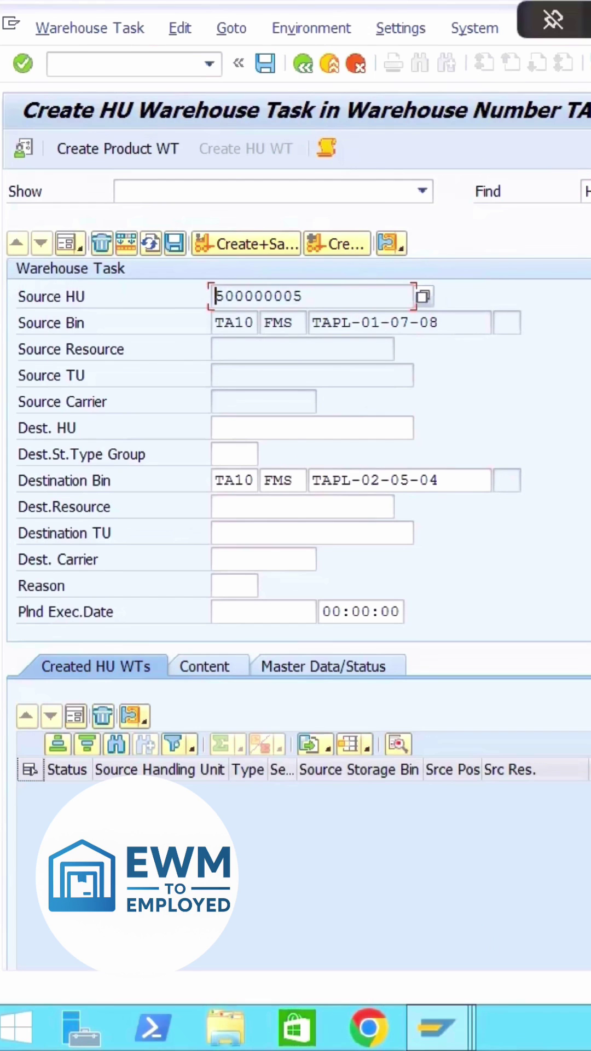
pyautogui.click(438, 1028)
pyautogui.click(514, 920)
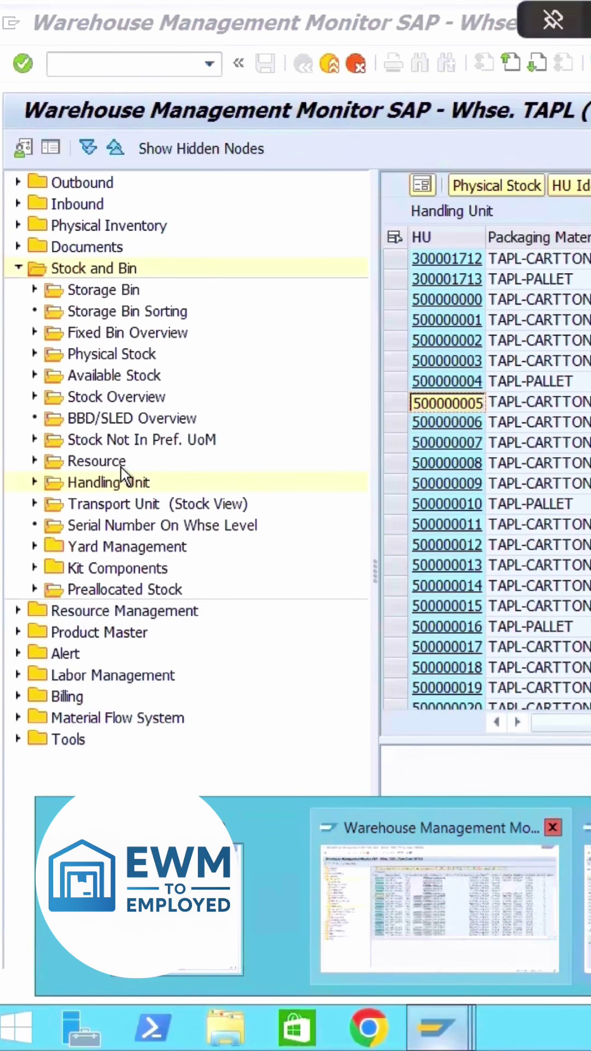
pyautogui.click(116, 484)
pyautogui.doubleClick(328, 483)
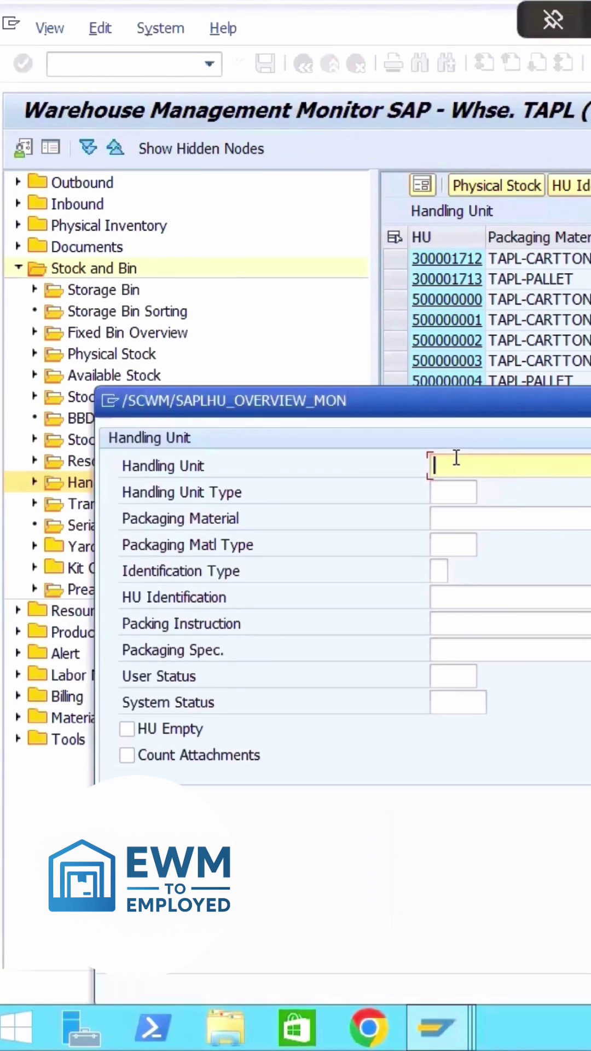
pyautogui.hotkey('ctrl', 'v')
pyautogui.press('Return')
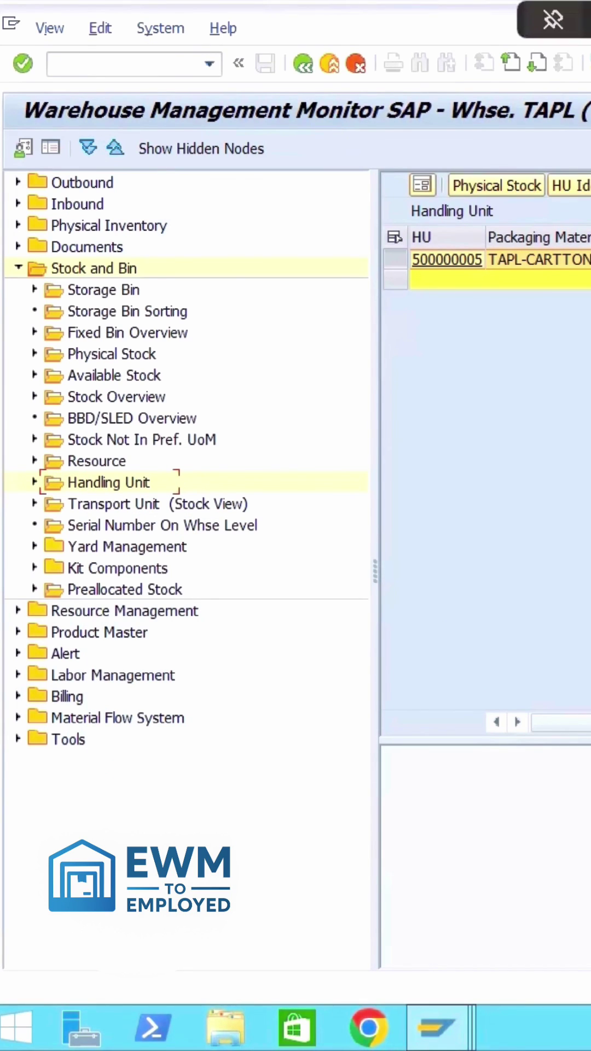
# Enlarge the monitor's lower details pane, then go back toward the Create HU Warehouse Task window.
pyautogui.moveTo(569, 740); pyautogui.dragTo(570, 416)
pyautogui.moveTo(486, 416); pyautogui.dragTo(485, 401)
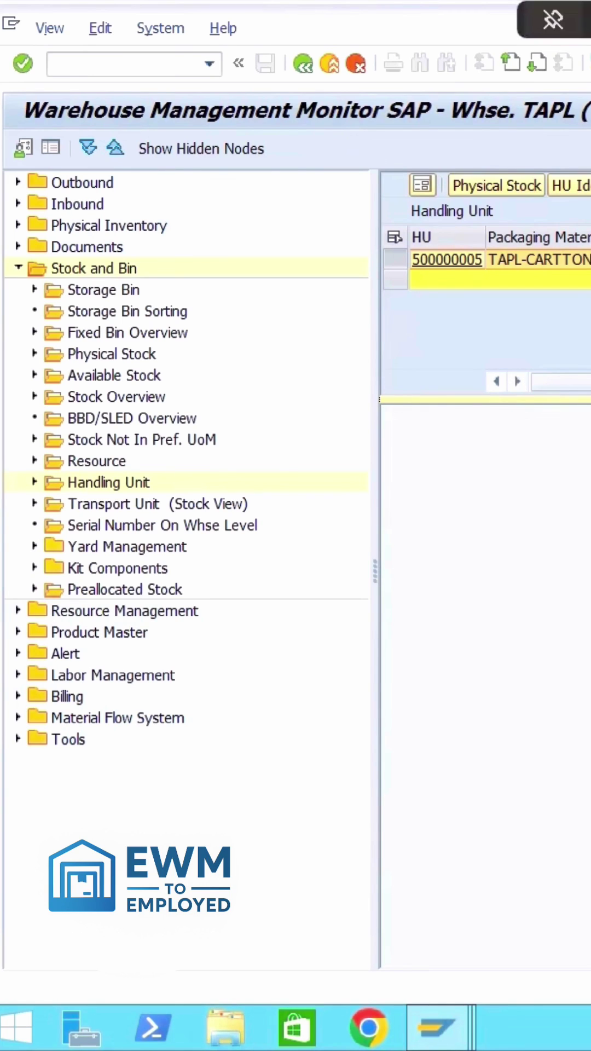
pyautogui.click(440, 1028)
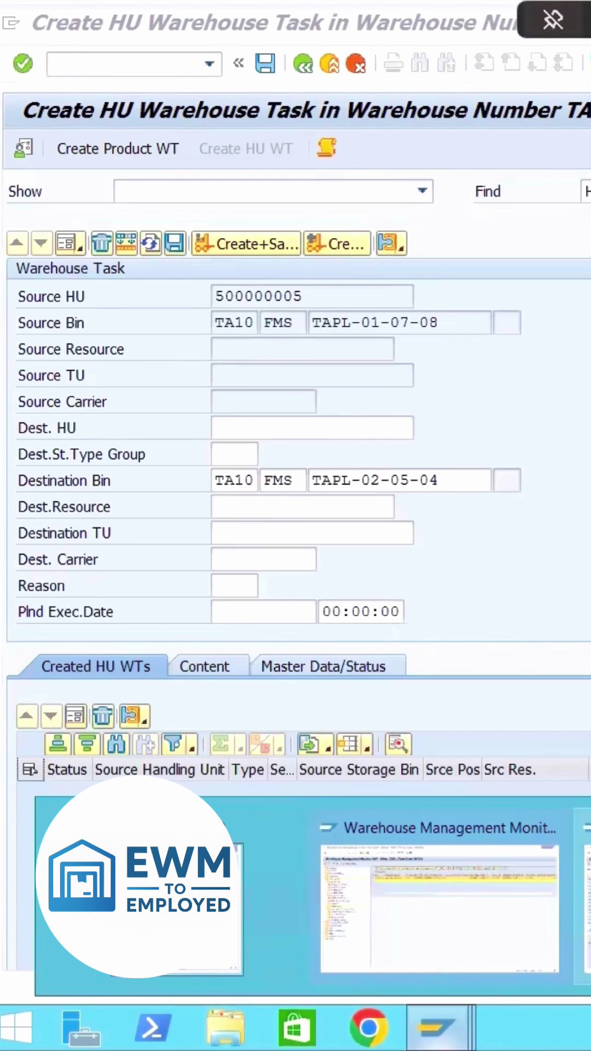
# Create and save the HU task, producing warehouse order 219 with HU source bin TAPL-02-05-04.
pyautogui.click(583, 898)
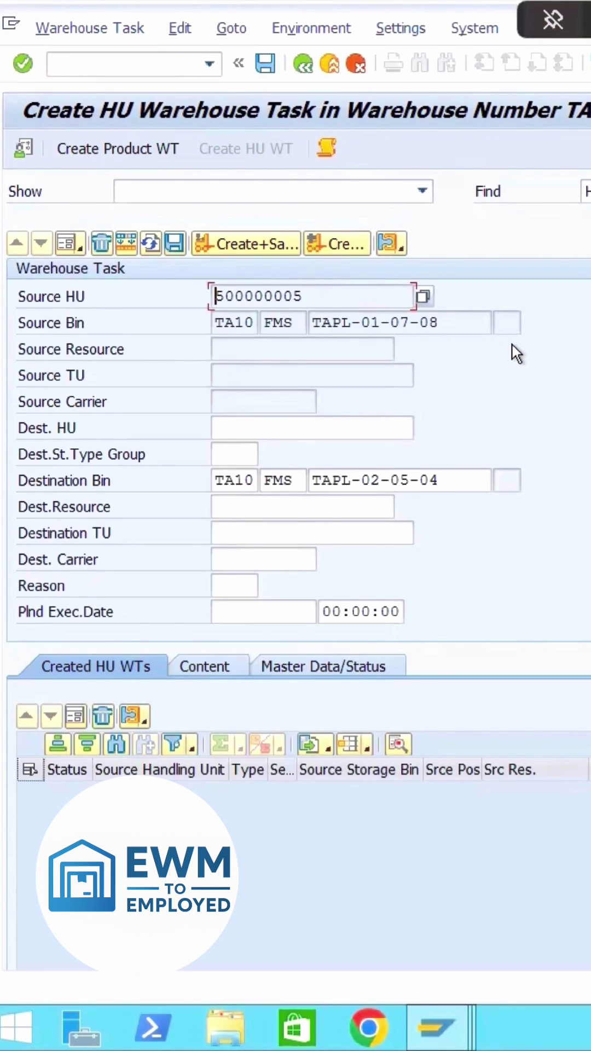
pyautogui.click(253, 241)
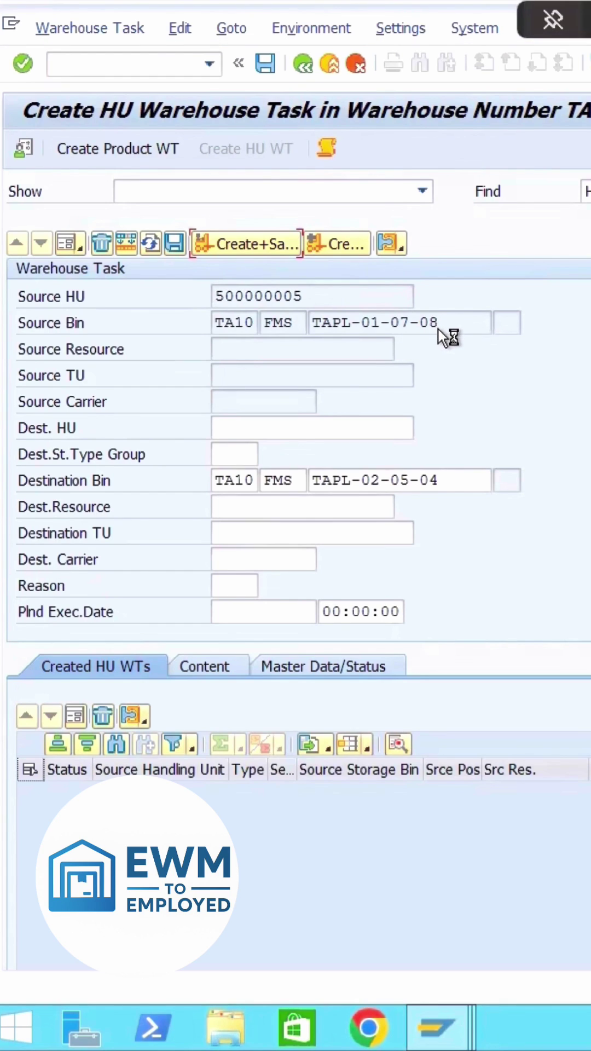
pyautogui.moveTo(496, 323); pyautogui.dragTo(284, 316)
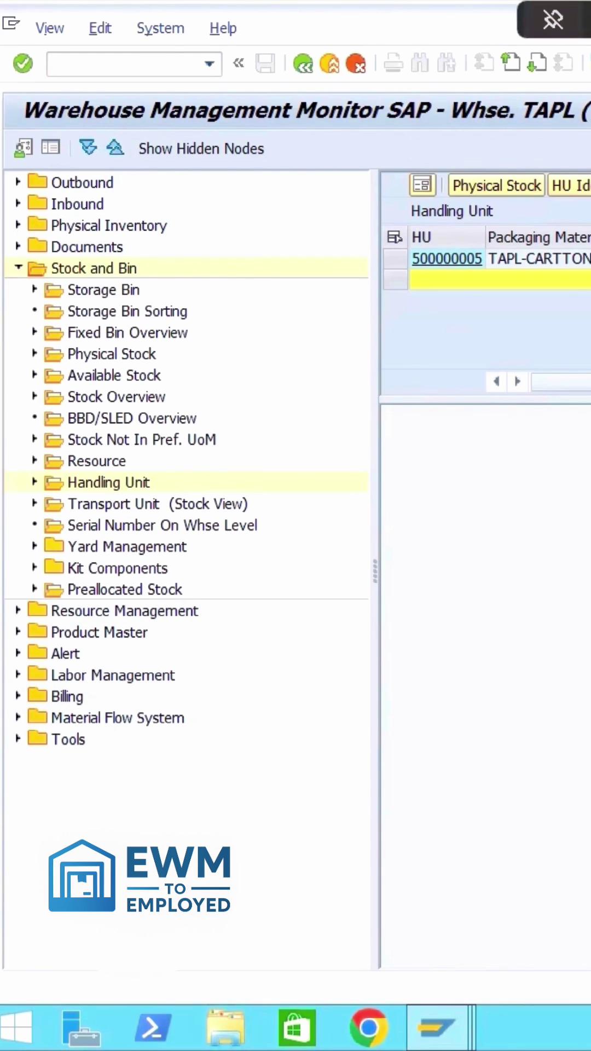
# Select HU 500000005's row in the monitor, then return to the Create HU Warehouse Task screen.
pyautogui.click(448, 259)
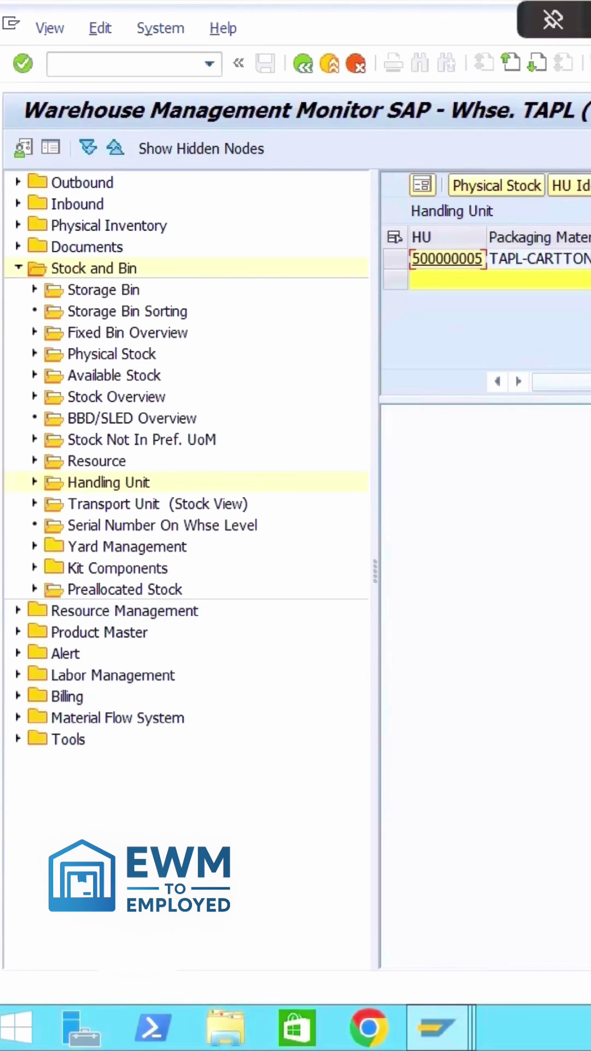
pyautogui.click(394, 260)
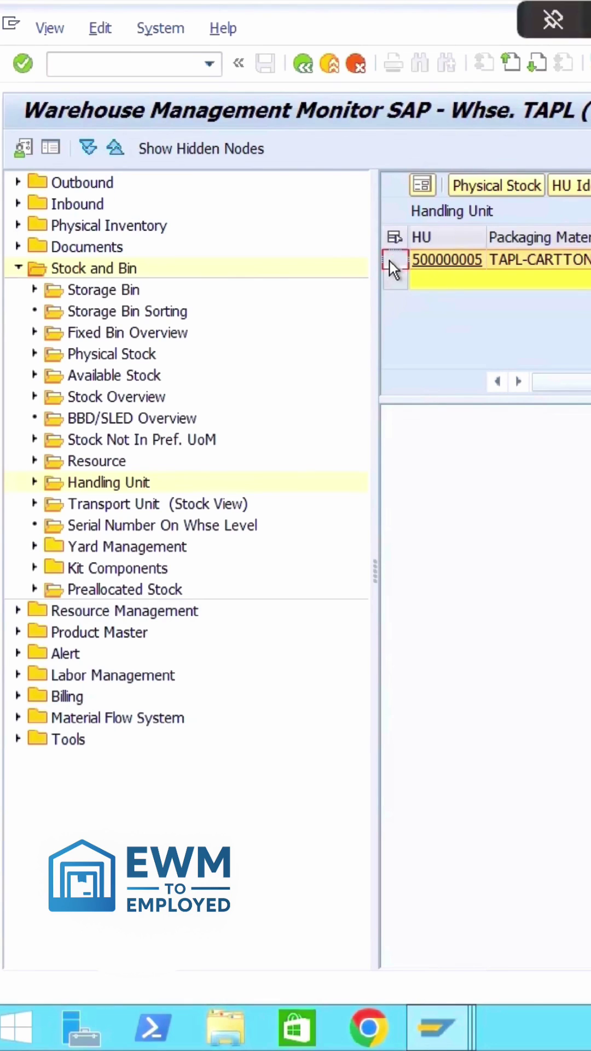
pyautogui.click(452, 1011)
pyautogui.click(587, 903)
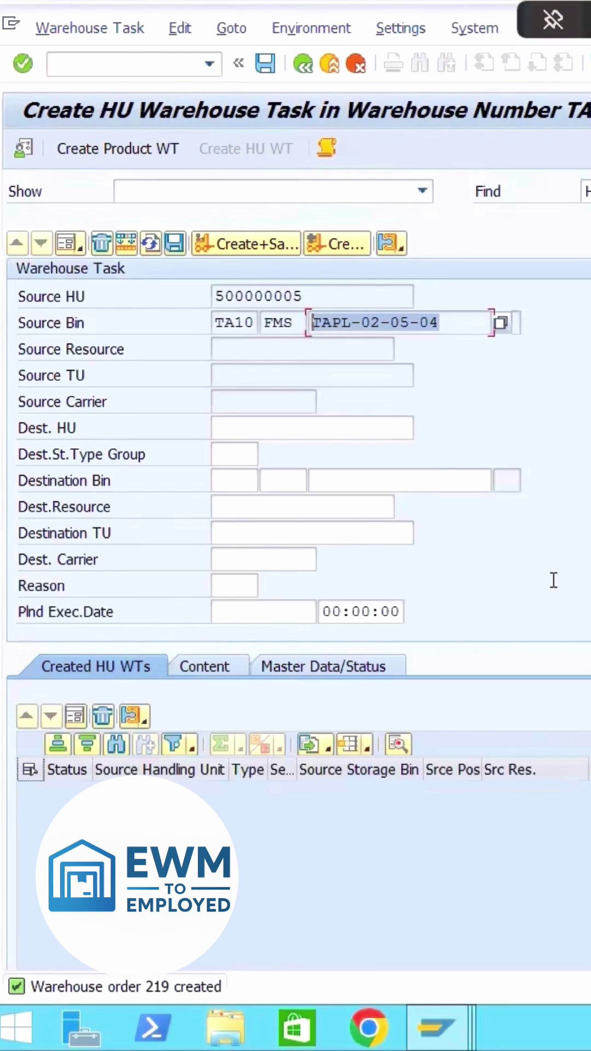
pyautogui.click(241, 480)
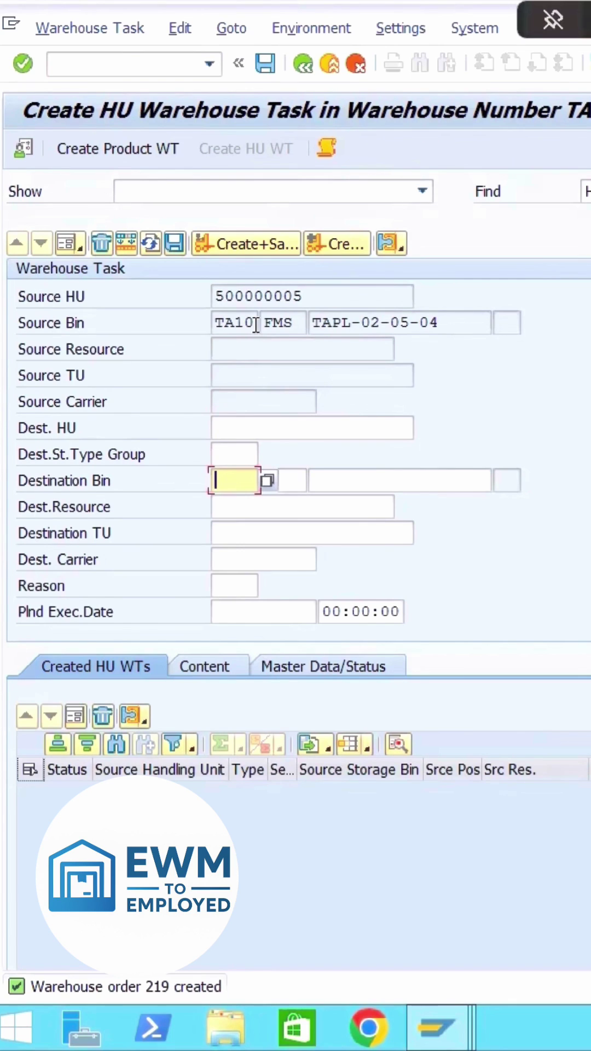
# Set the destination to storage type TA20 and bin TA20-01-01-01 using the F4 lists.
pyautogui.click(255, 324)
pyautogui.click(249, 485)
pyautogui.click(269, 481)
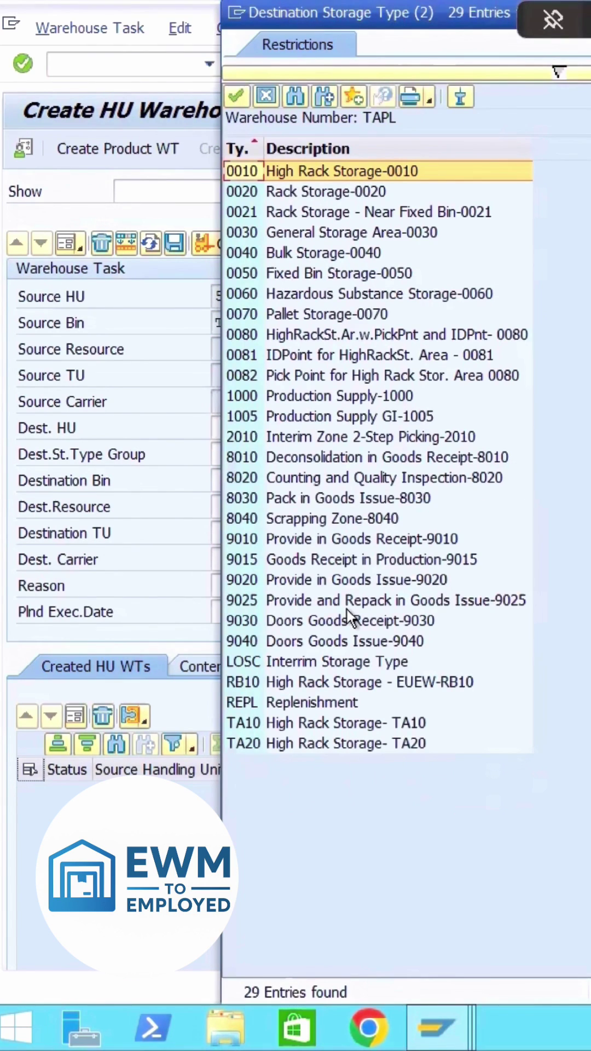
pyautogui.click(254, 745)
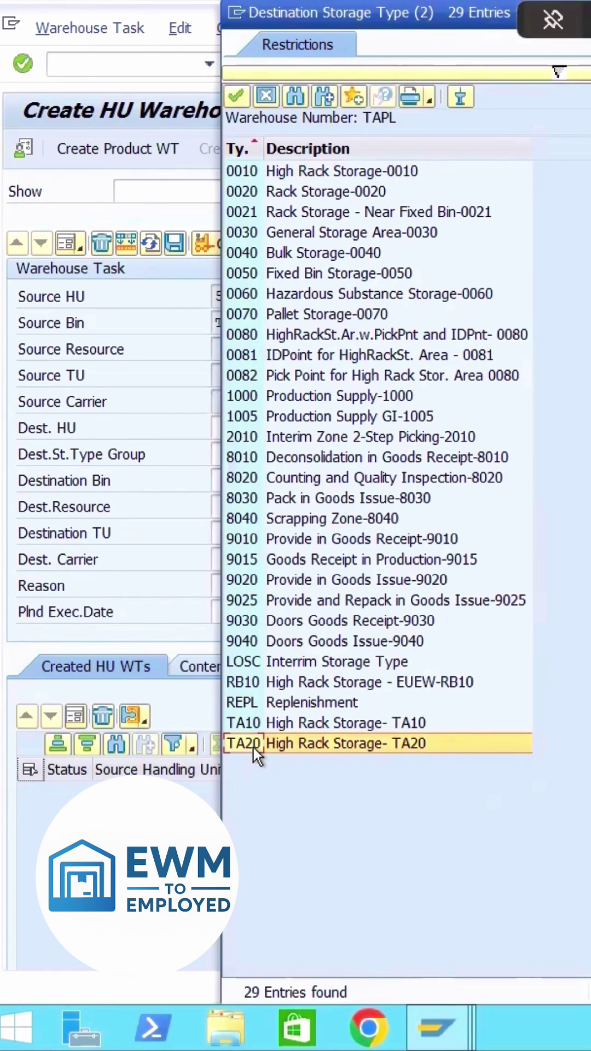
pyautogui.doubleClick(267, 743)
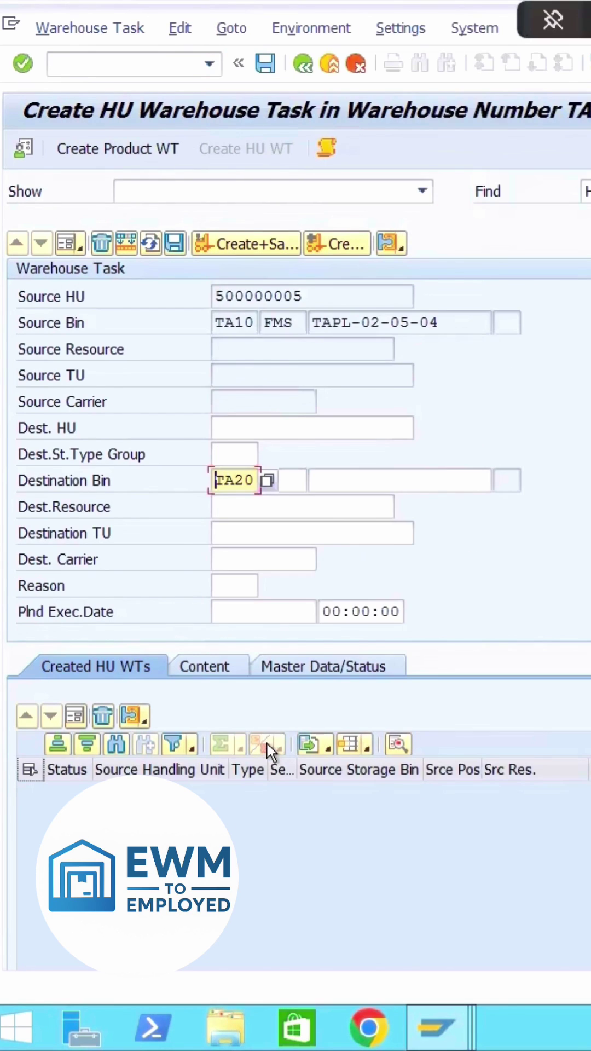
pyautogui.click(386, 488)
pyautogui.click(497, 484)
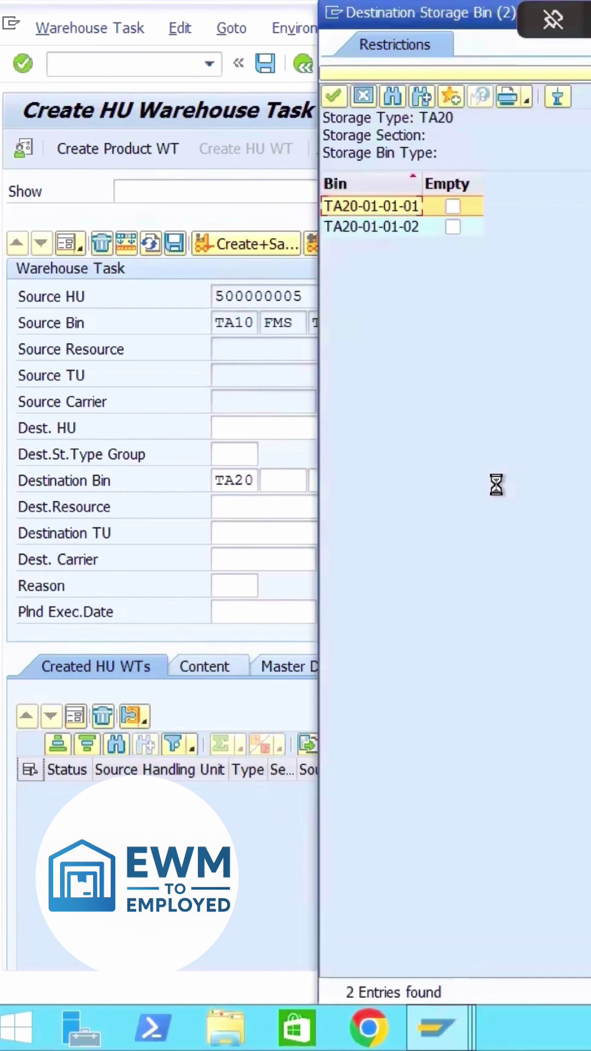
pyautogui.doubleClick(386, 203)
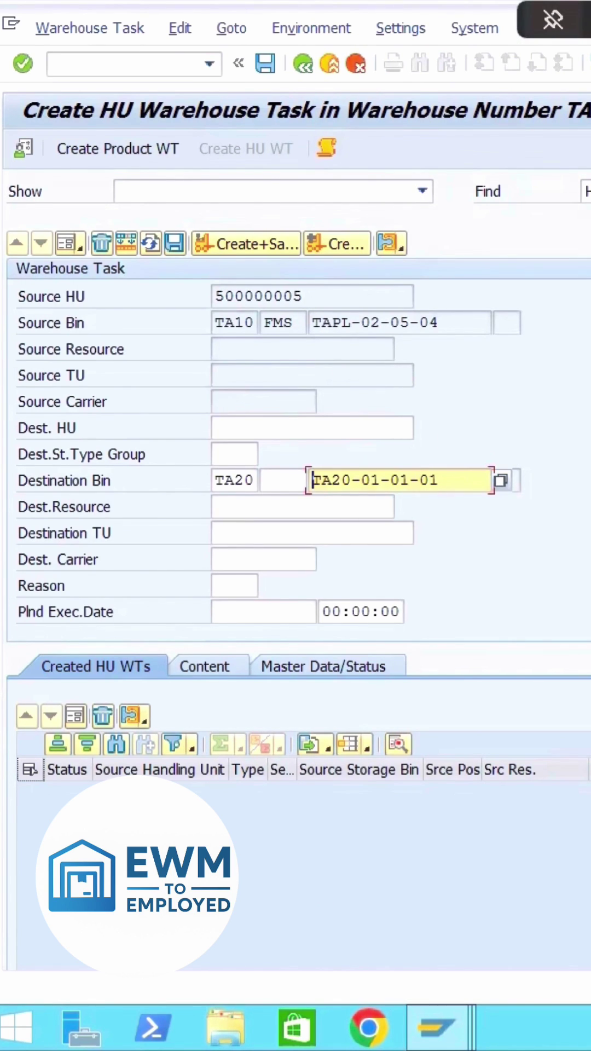
pyautogui.press('Return')
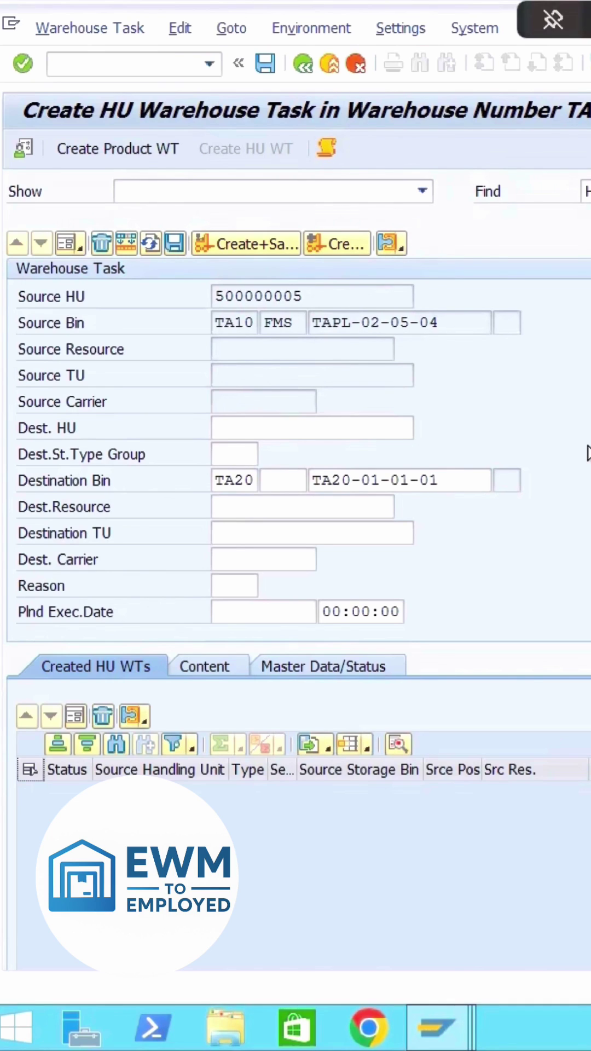
# Create and save the task as warehouse order 220, leaving HU 500000005 in TA20-01-01-01.
pyautogui.click(253, 246)
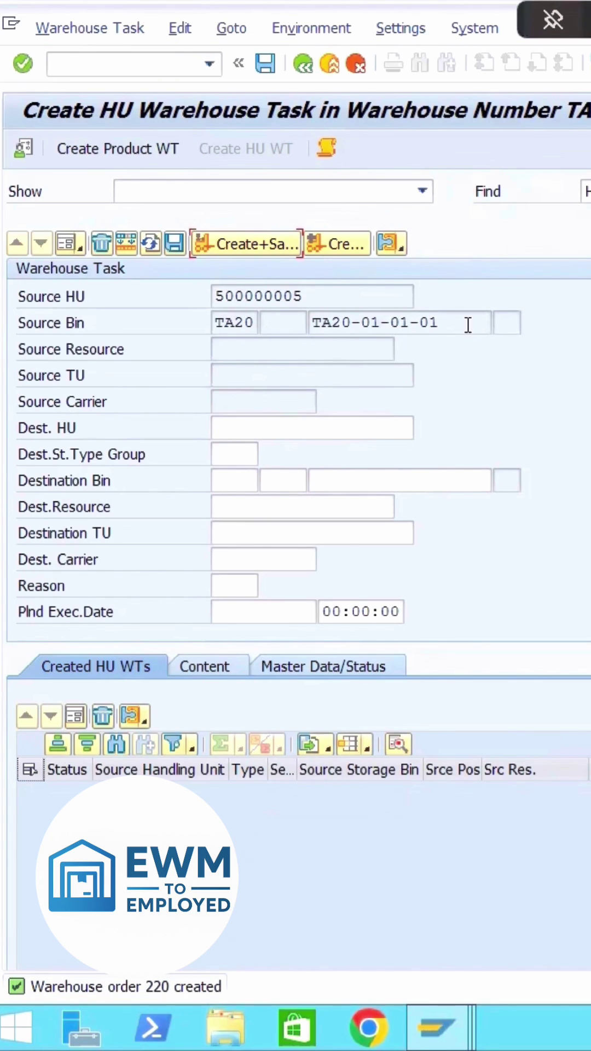
pyautogui.click(440, 323)
pyautogui.moveTo(440, 323); pyautogui.dragTo(289, 311)
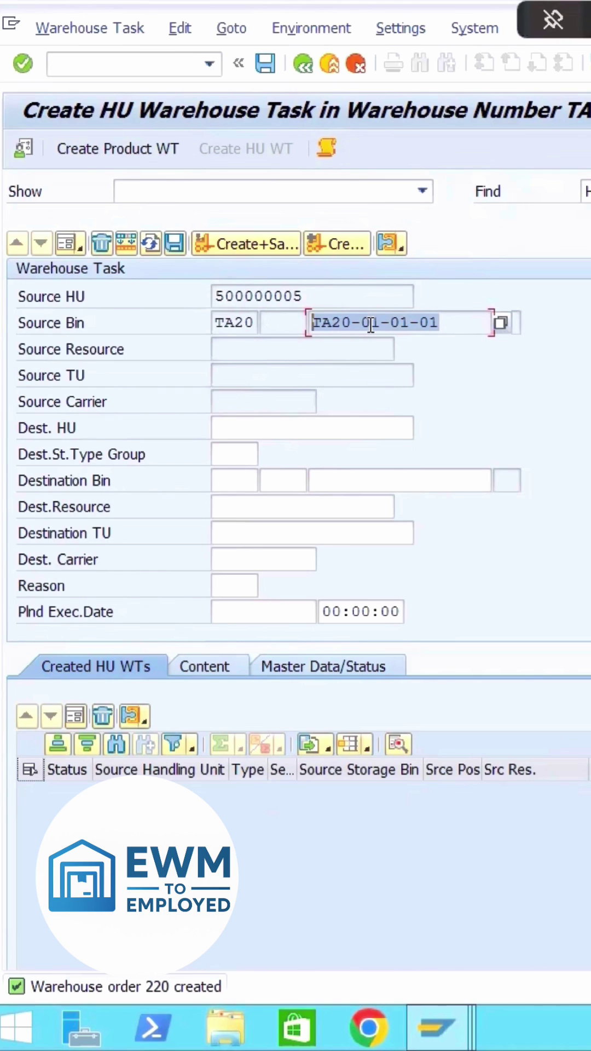
# Select HU 500000005 in the Warehouse Management Monitor's handling unit list.
pyautogui.click(463, 1013)
pyautogui.click(492, 920)
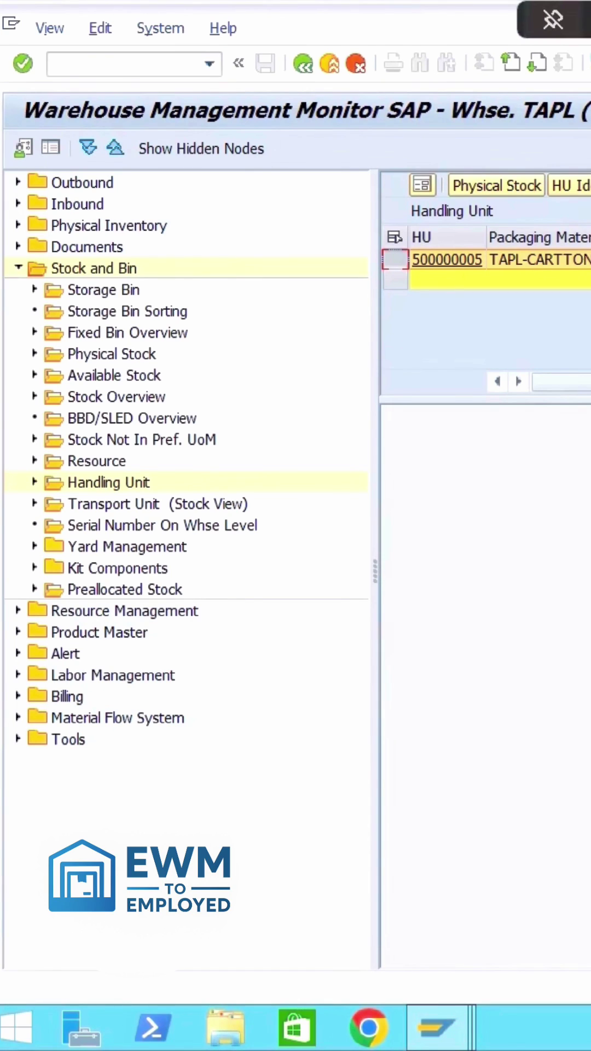
pyautogui.click(447, 260)
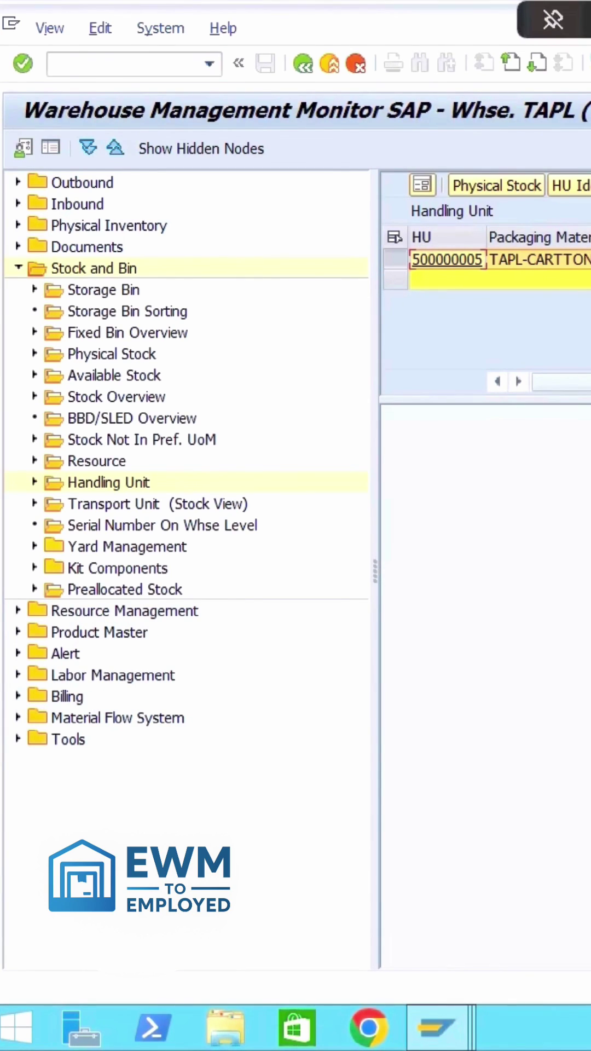